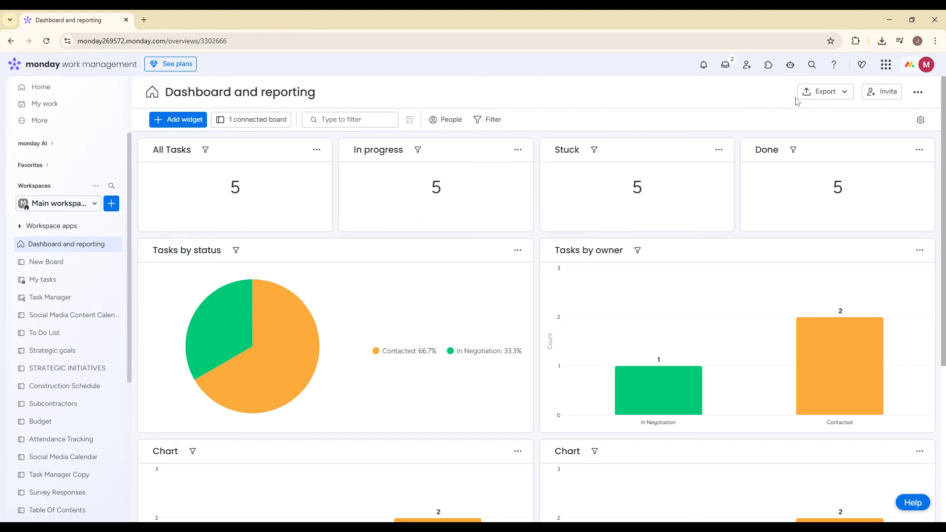
pyautogui.click(111, 204)
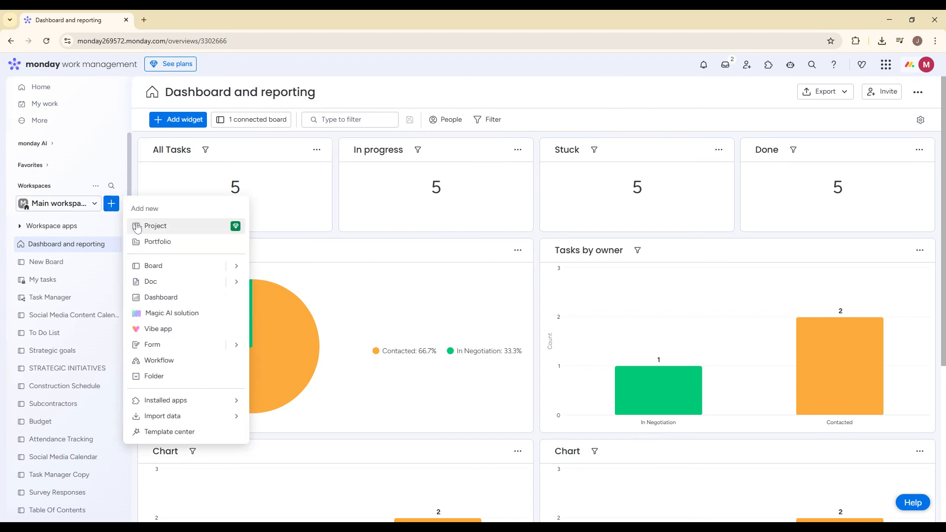
pyautogui.click(138, 227)
pyautogui.click(725, 166)
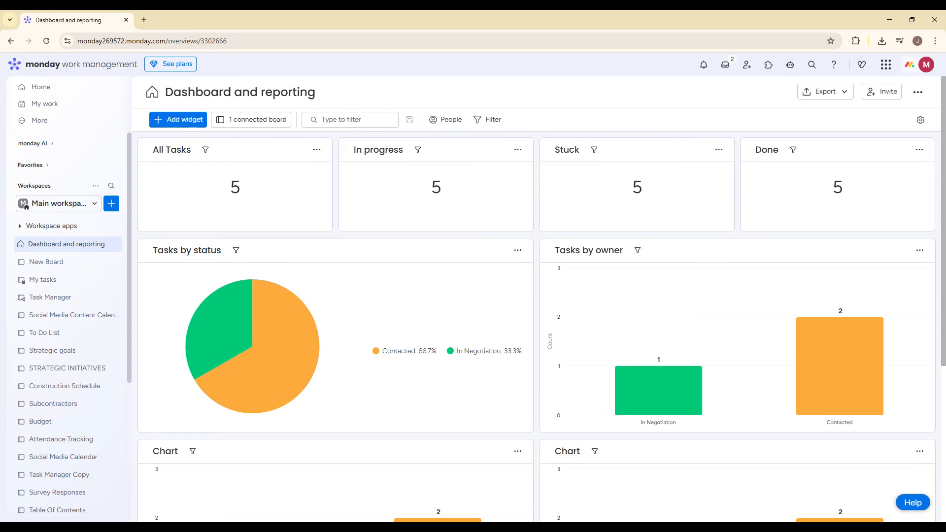
# Step: Create a new board named "Clients" in the main workspace, keeping its privacy set to Main
pyautogui.click(111, 204)
pyautogui.moveTo(231, 266)
pyautogui.click(321, 263)
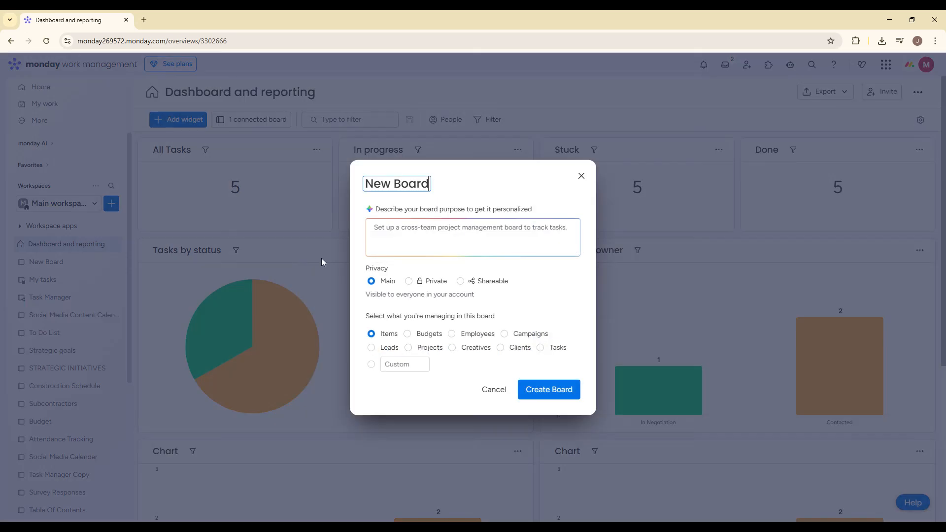
pyautogui.hotkey('ctrl', 'a')
pyautogui.write('Clients')
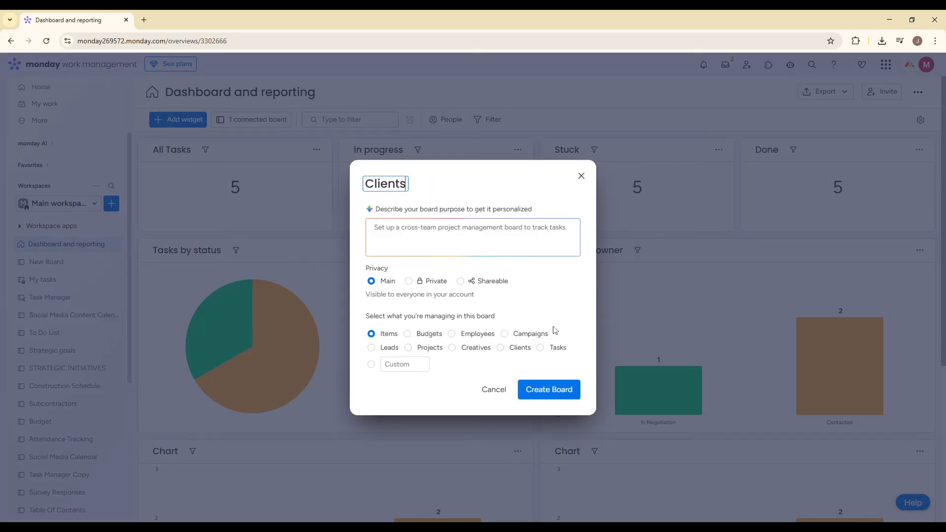
pyautogui.click(552, 390)
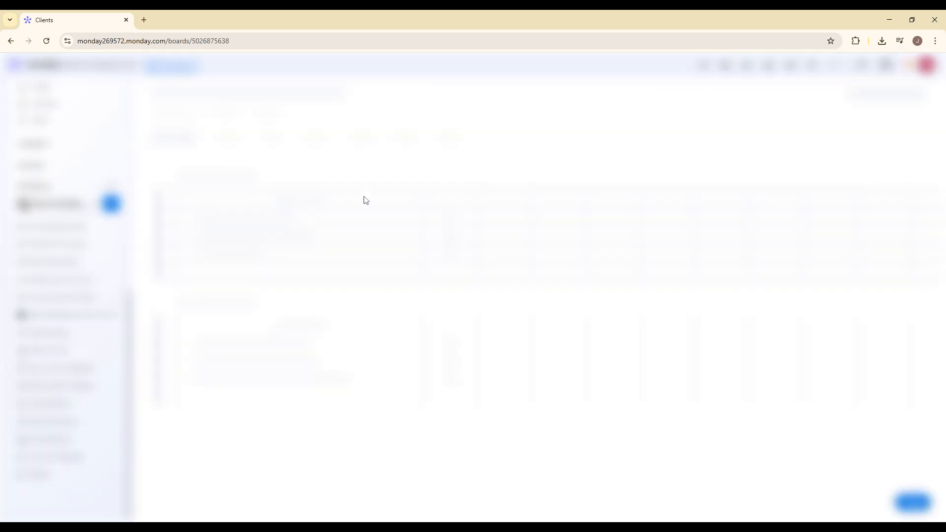
# Step: Rename the board's first column from Item to "Name" and dismiss the AI Sidekick
pyautogui.click(258, 181)
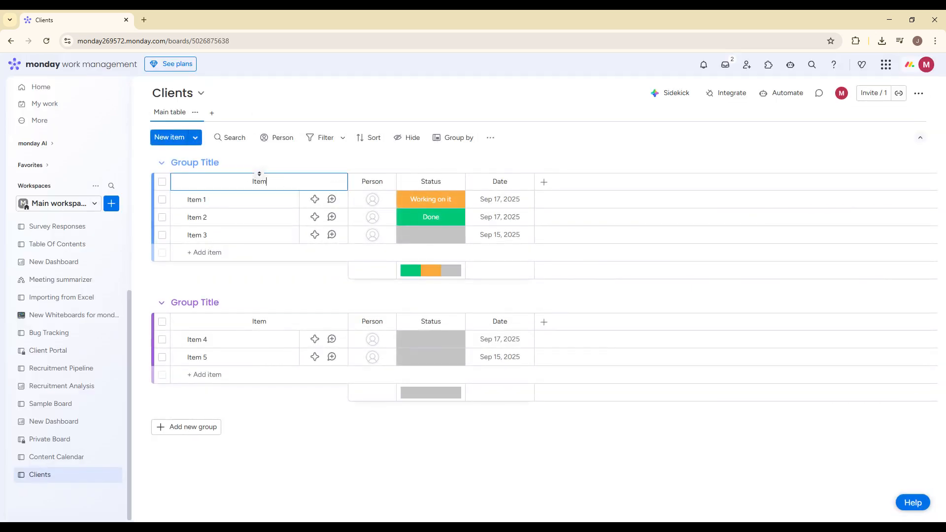
pyautogui.write('Name')
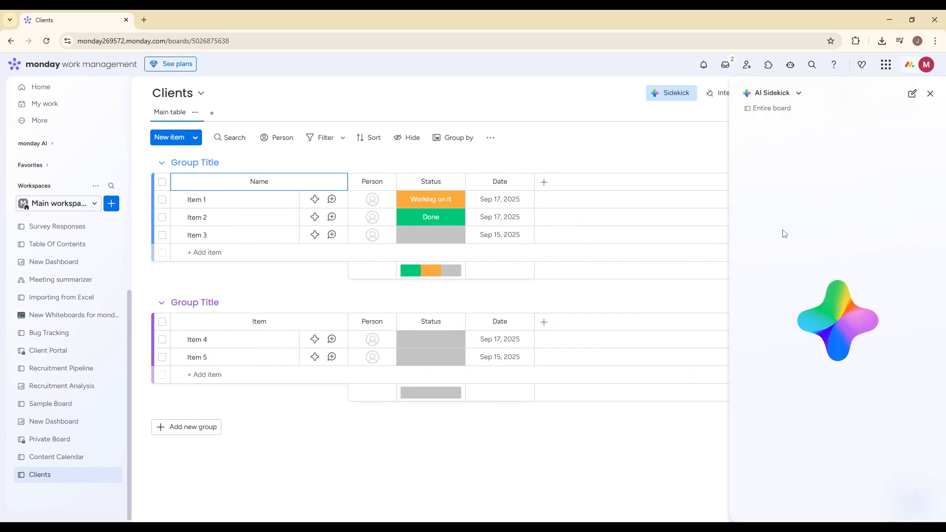
pyautogui.press('Return')
pyautogui.click(930, 93)
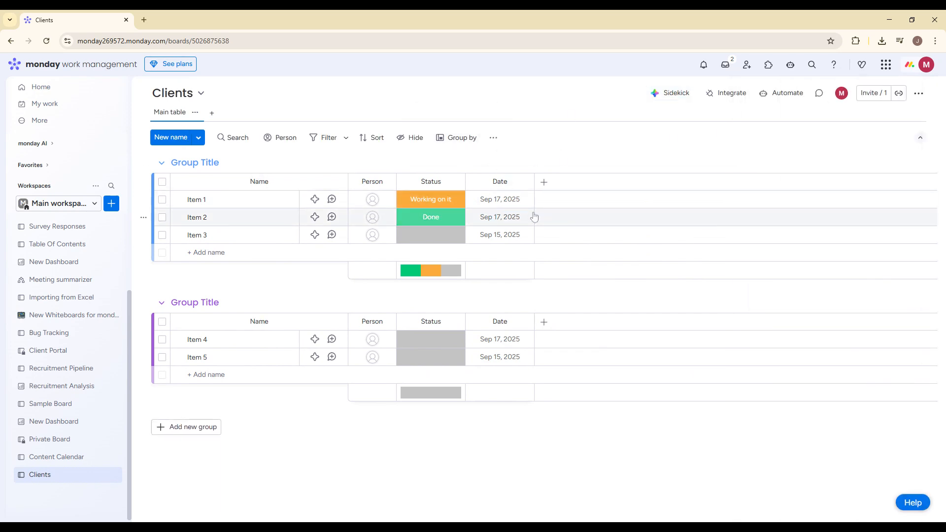
# Step: Add a Text column and an Email column to the Clients board, placing Email before Text
pyautogui.click(543, 181)
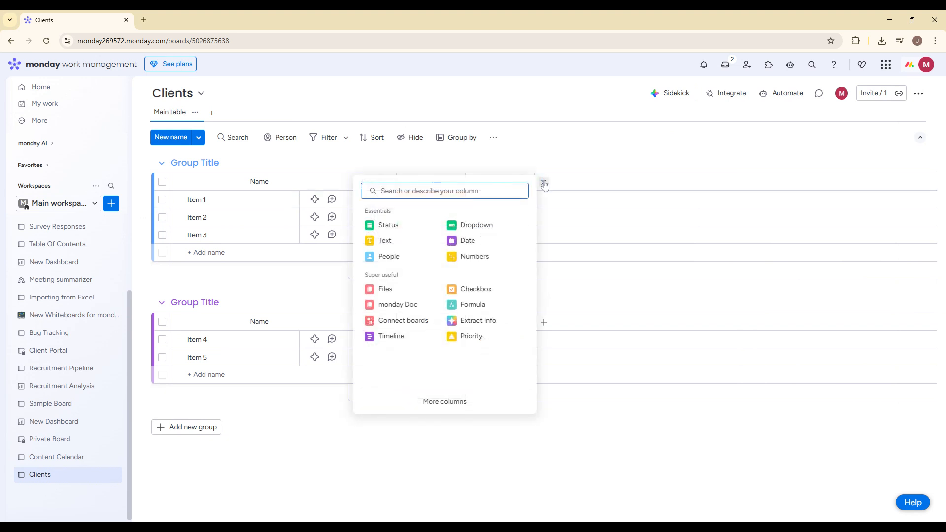
pyautogui.click(389, 239)
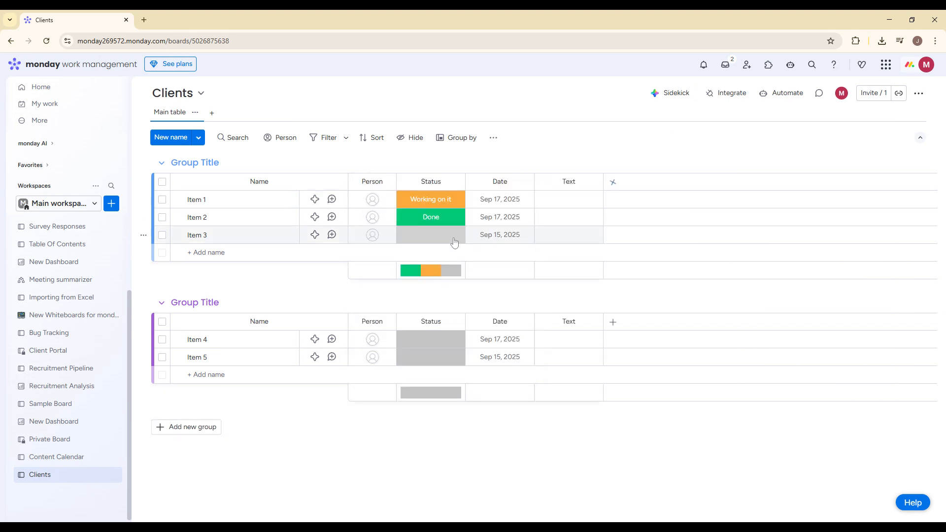
pyautogui.click(613, 182)
pyautogui.write('email')
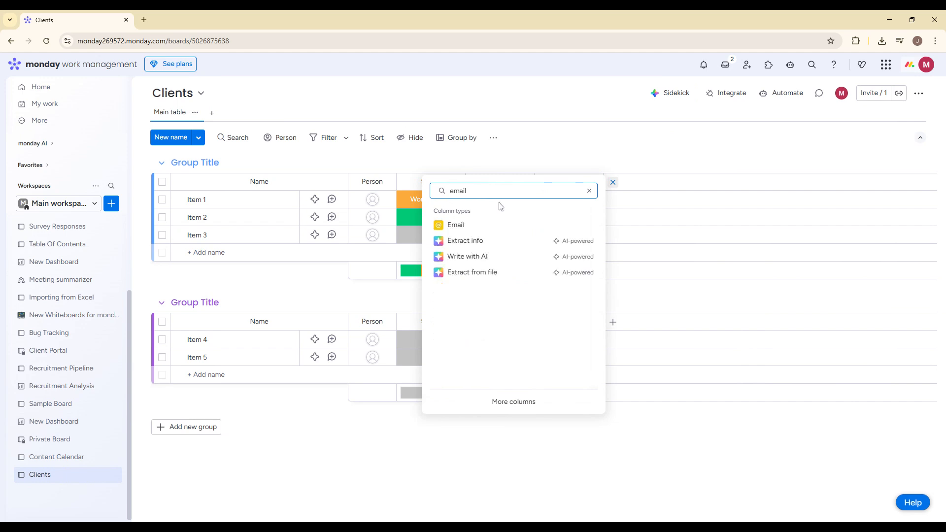
pyautogui.click(489, 225)
pyautogui.moveTo(582, 185); pyautogui.dragTo(595, 237)
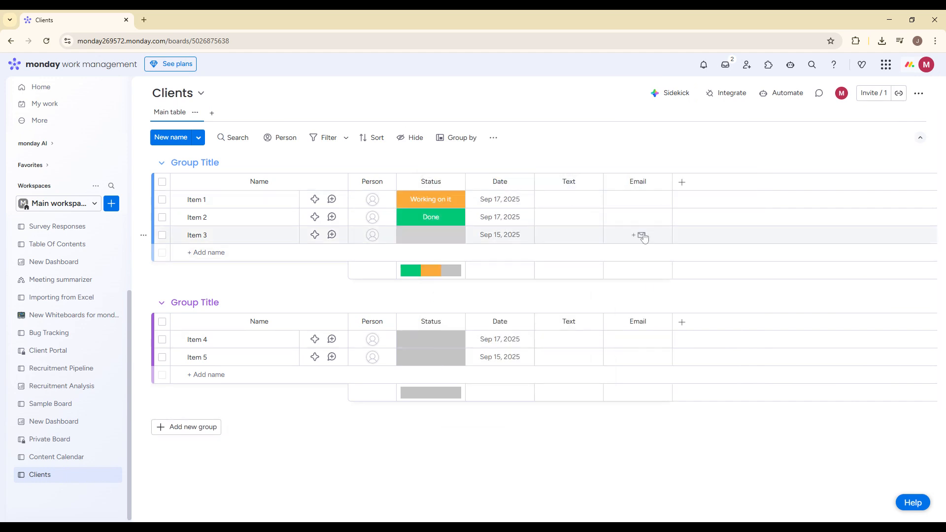
pyautogui.moveTo(615, 193); pyautogui.dragTo(537, 178)
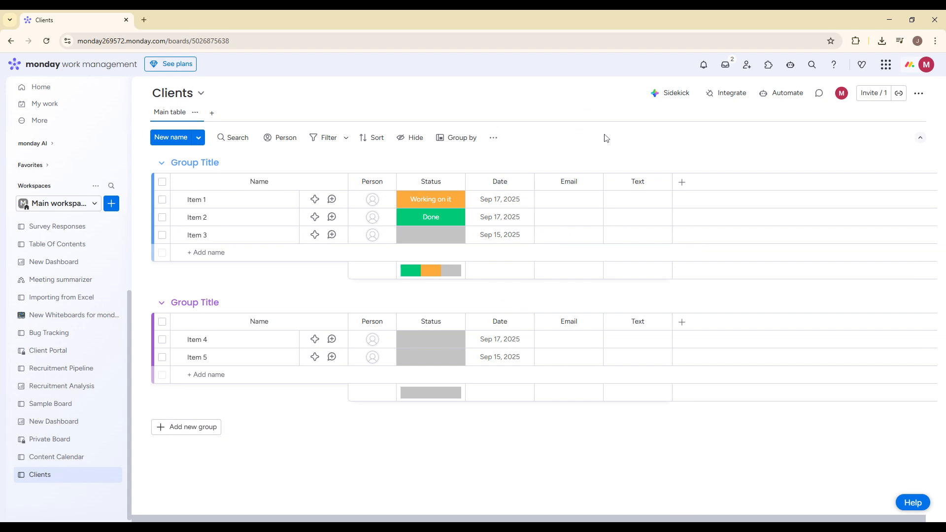
# Step: Create another new board named "Projects board" in the main workspace
pyautogui.click(94, 204)
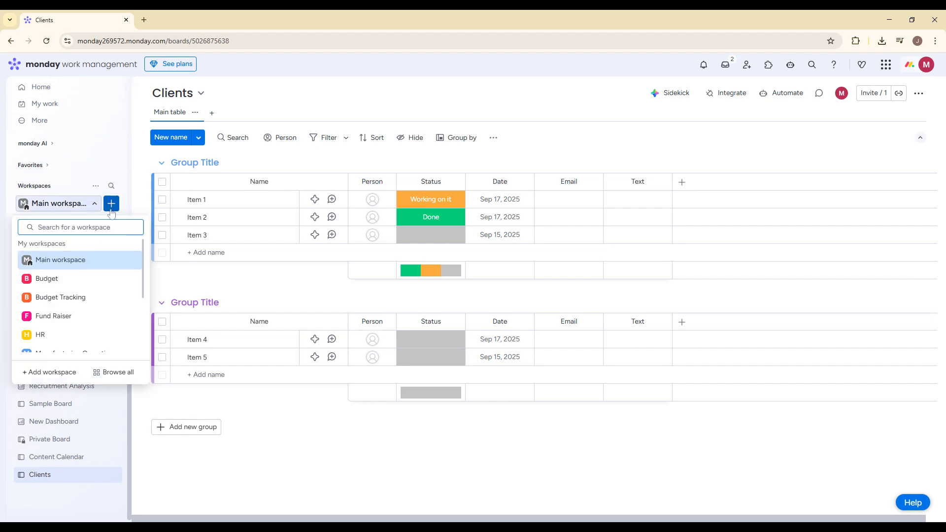
pyautogui.click(112, 203)
pyautogui.moveTo(236, 266)
pyautogui.click(270, 269)
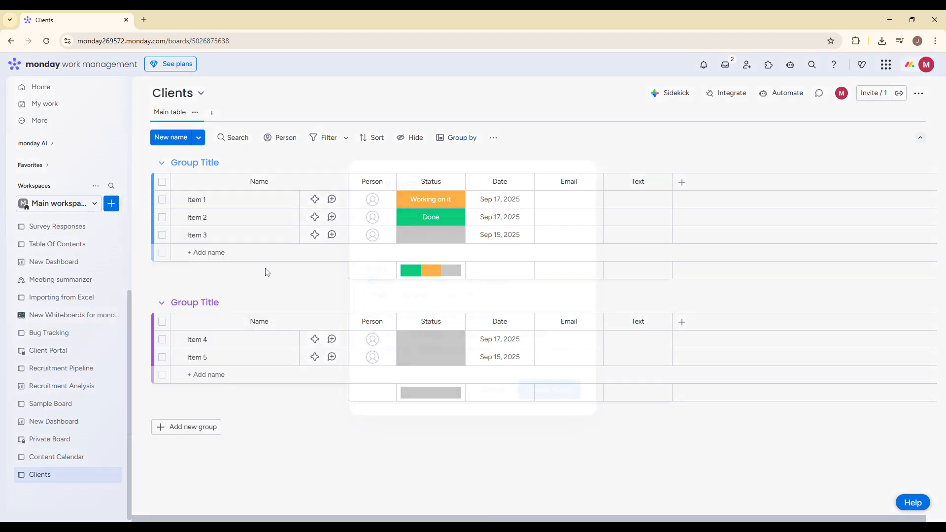
pyautogui.hotkey('ctrl', 'a')
pyautogui.write('Projec')
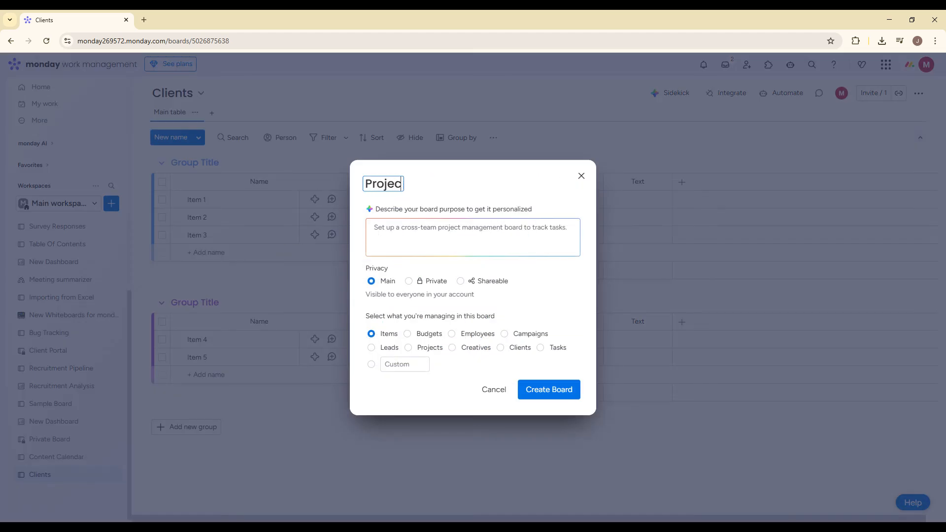
pyautogui.write('ts board')
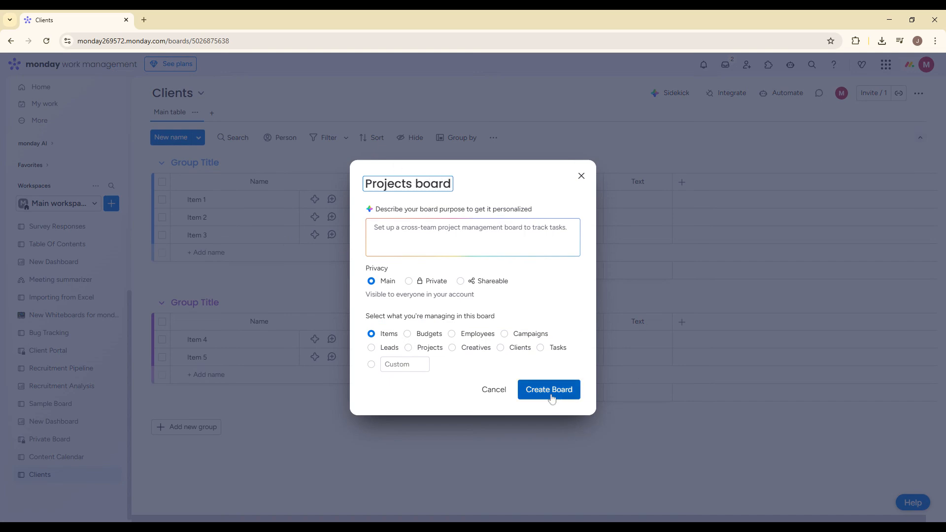
pyautogui.click(534, 389)
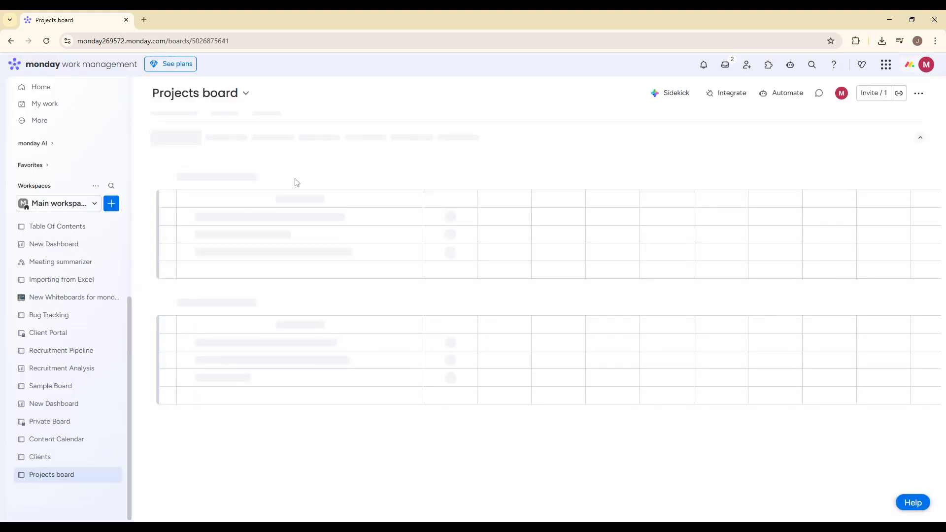
# Step: Dismiss the AI Sidekick and rename the first column of the Projects board to "Task name"
pyautogui.click(260, 177)
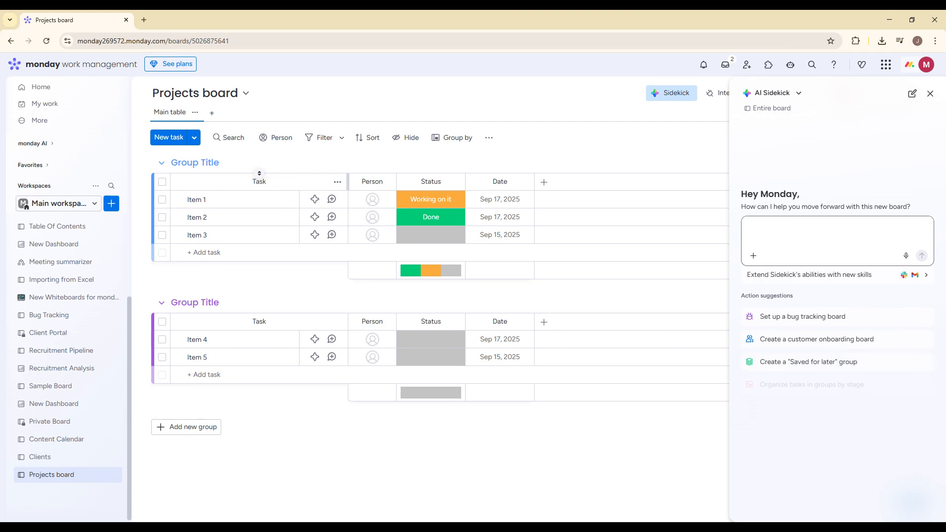
pyautogui.click(930, 93)
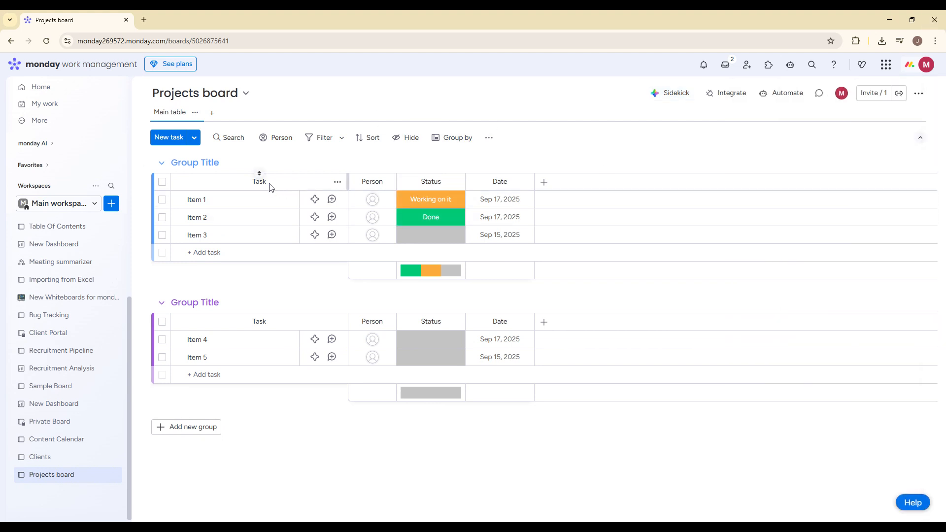
pyautogui.click(259, 177)
pyautogui.write('nAME')
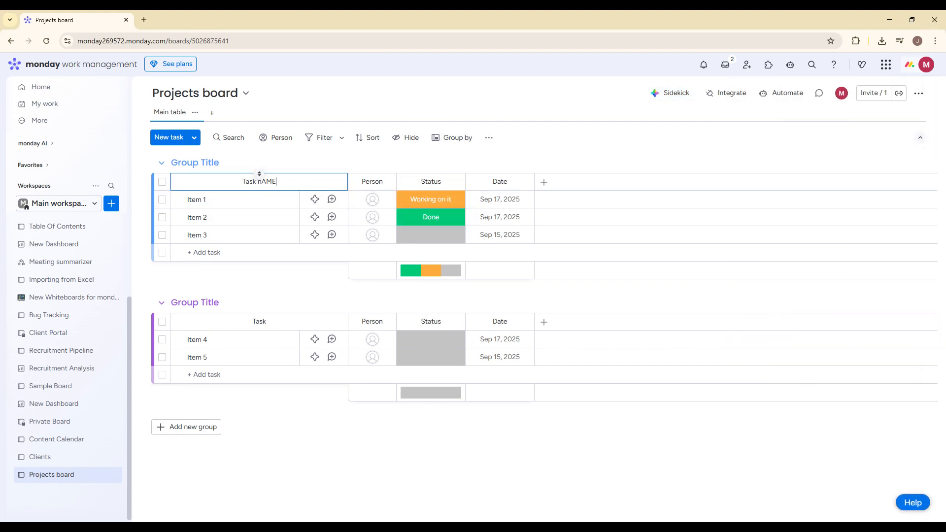
pyautogui.press('BackSpace')
pyautogui.press('BackSpace')
pyautogui.press('BackSpace')
pyautogui.write('name')
# Step: Add a Priority column after the Date column on the Projects board
pyautogui.click(544, 182)
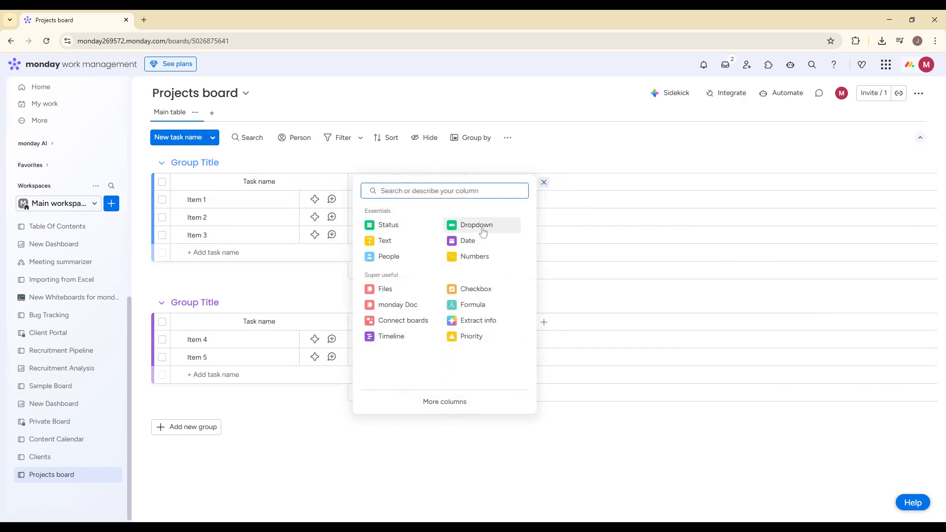
pyautogui.write('prio')
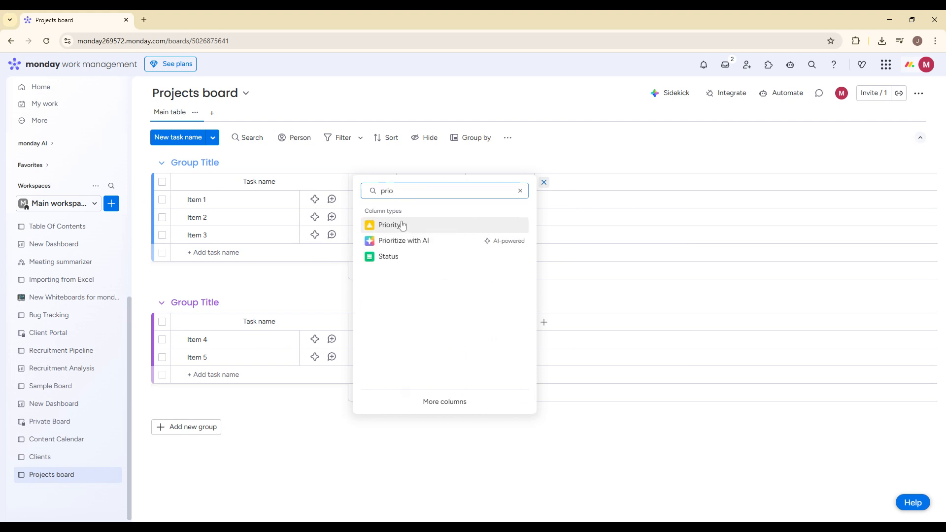
pyautogui.click(485, 226)
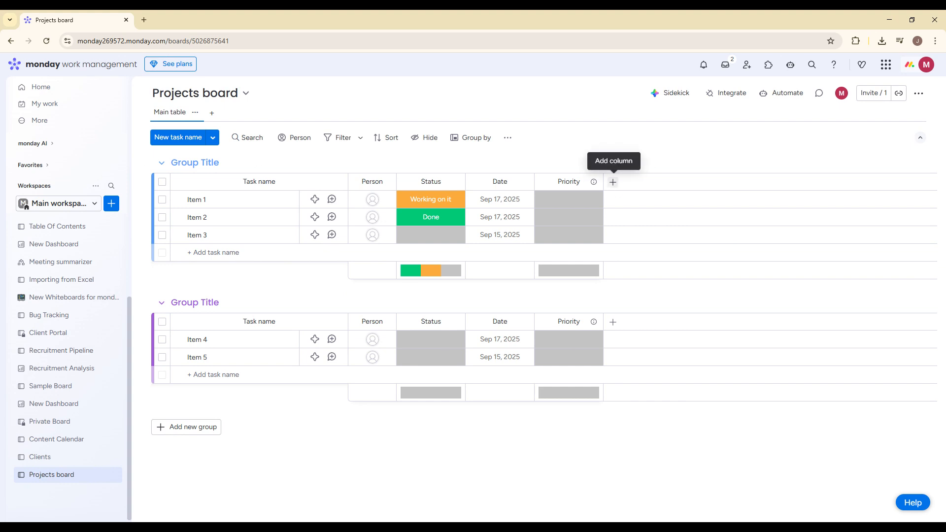
# Step: Add a Connect boards column to the Projects board and connect it to the Clients board
pyautogui.click(613, 182)
pyautogui.click(453, 320)
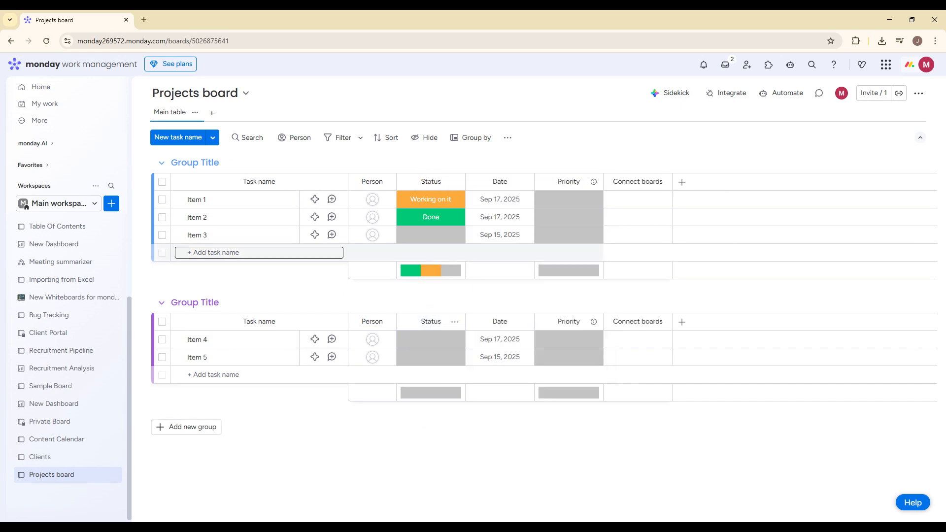
pyautogui.click(629, 202)
pyautogui.click(792, 308)
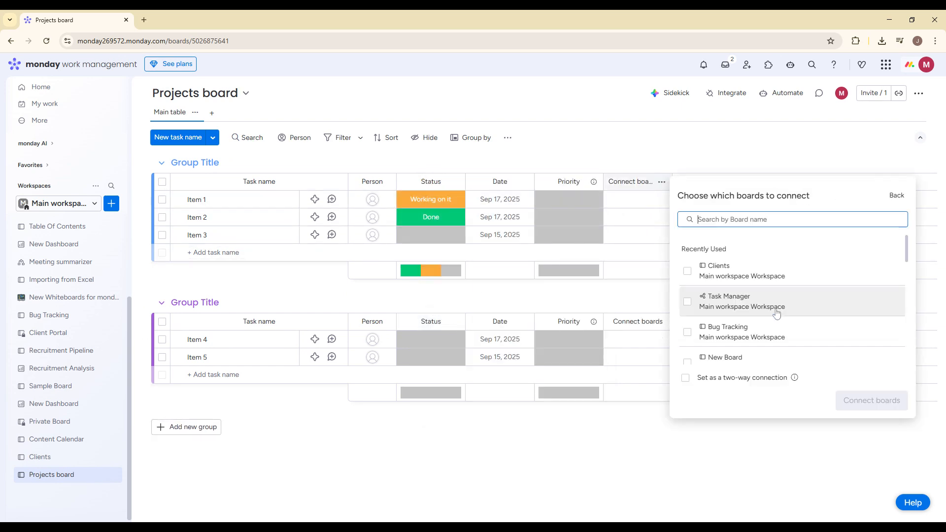
pyautogui.click(746, 275)
pyautogui.click(862, 399)
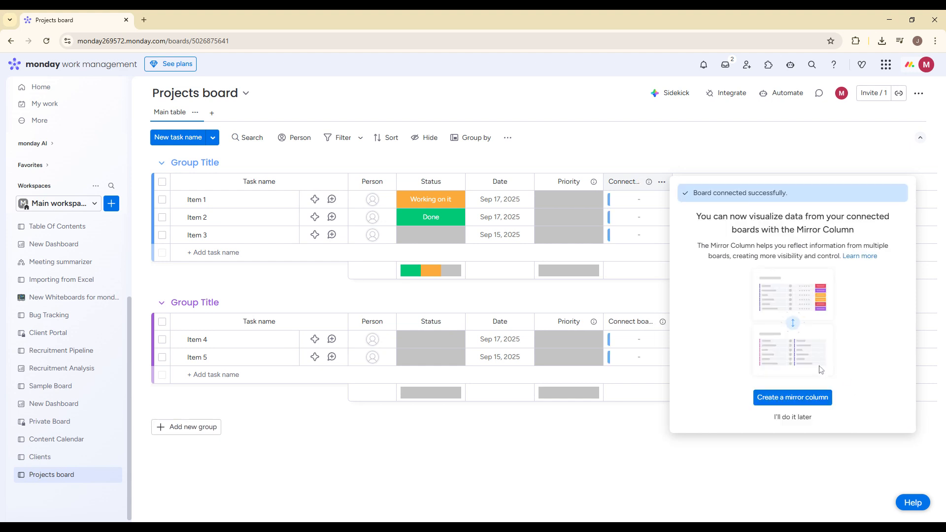
# Step: Create a mirror column that reflects the Status column of the Clients board, with a summary of all labels
pyautogui.click(795, 399)
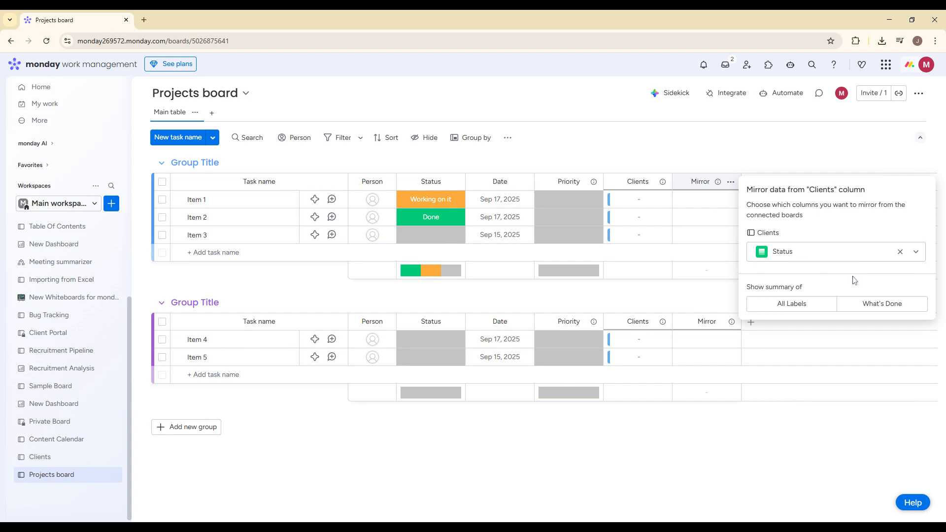
pyautogui.click(795, 260)
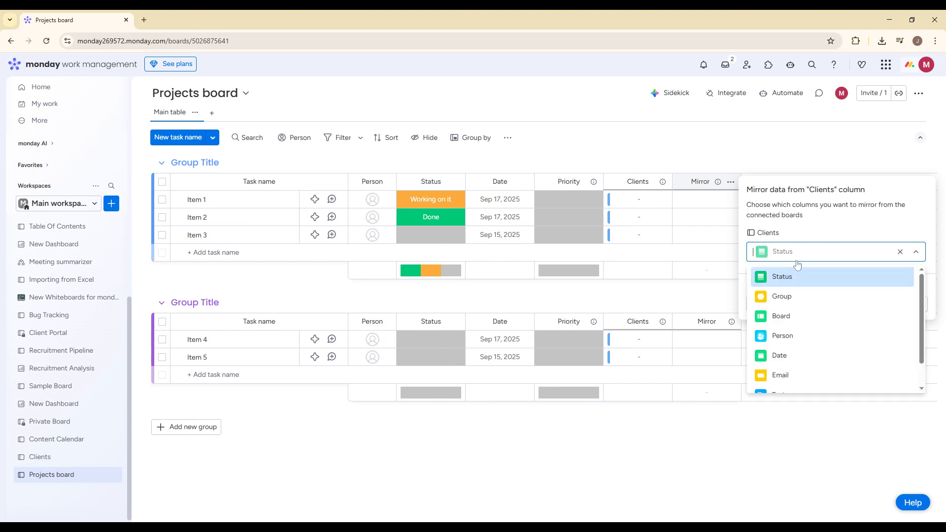
pyautogui.click(801, 278)
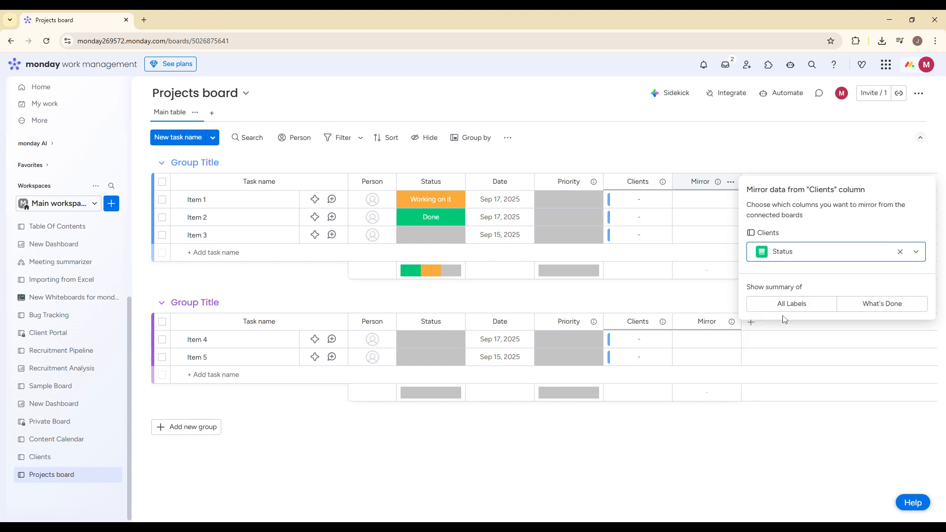
pyautogui.click(781, 304)
pyautogui.click(750, 143)
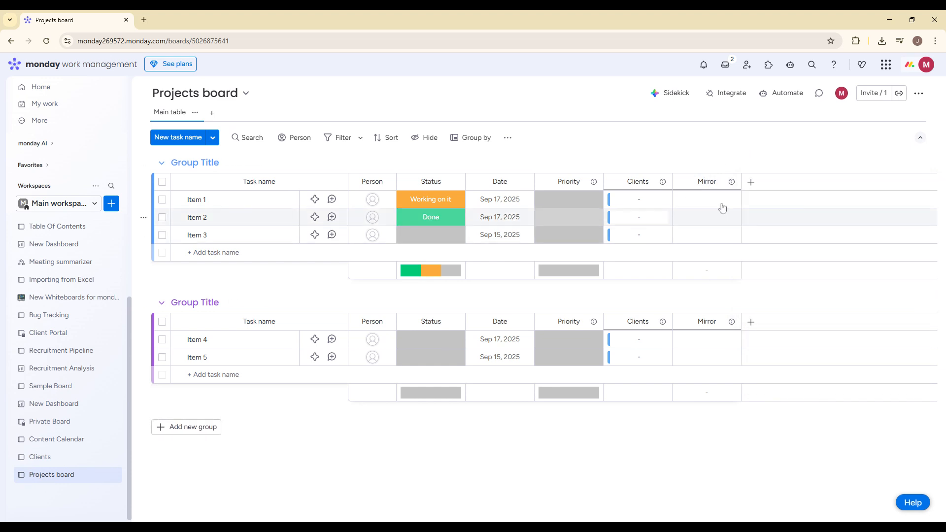
# Step: In the Clients column, link task Item 1 to client Item 1 and task Item 2 to client Item 2
pyautogui.click(660, 202)
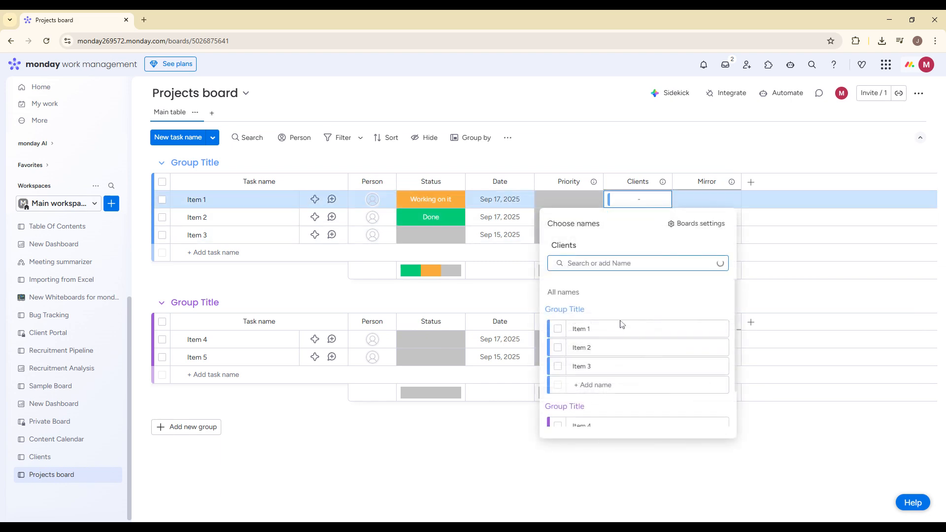
pyautogui.click(618, 326)
pyautogui.click(609, 183)
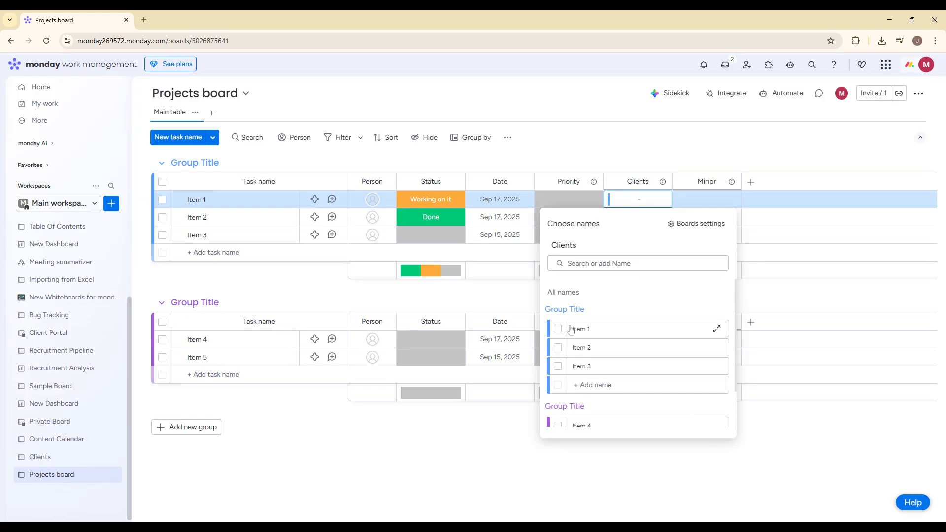
pyautogui.click(570, 330)
pyautogui.click(636, 154)
pyautogui.click(640, 217)
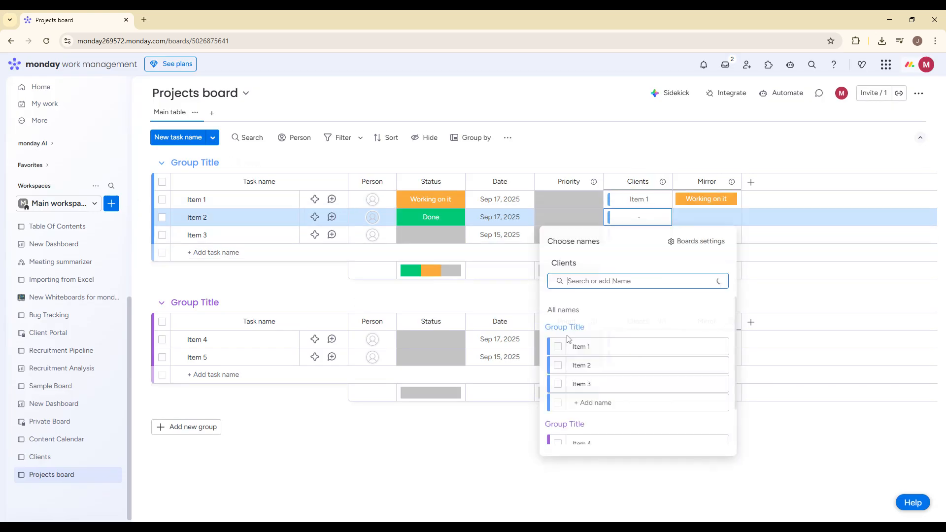
pyautogui.click(582, 364)
pyautogui.click(635, 155)
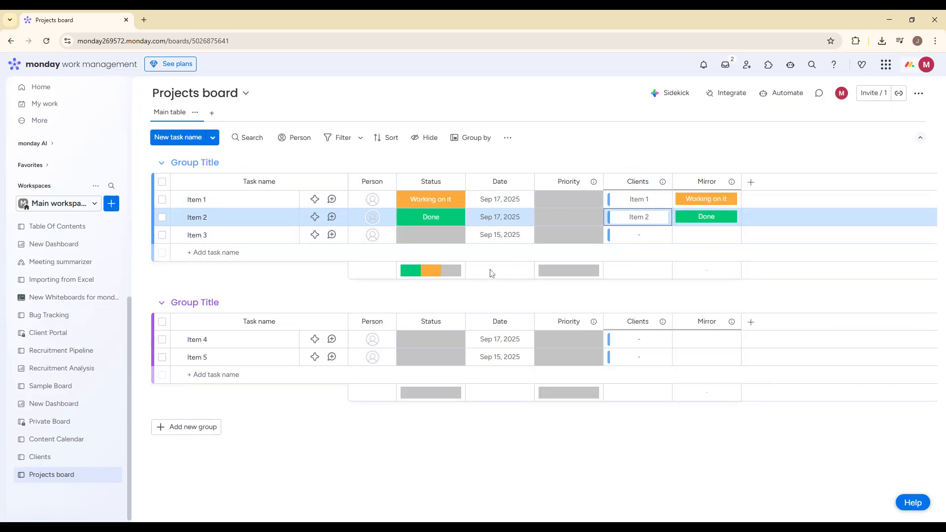
pyautogui.click(111, 204)
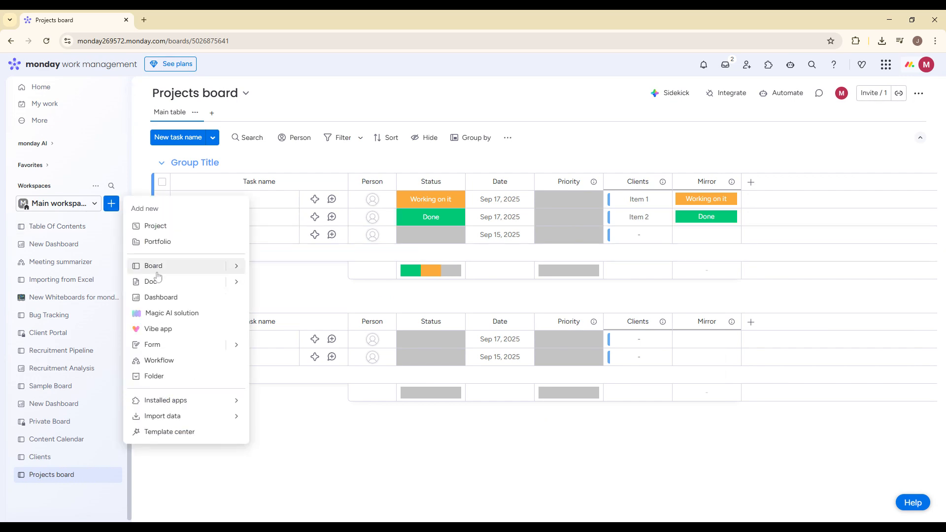
pyautogui.moveTo(219, 265)
pyautogui.click(283, 270)
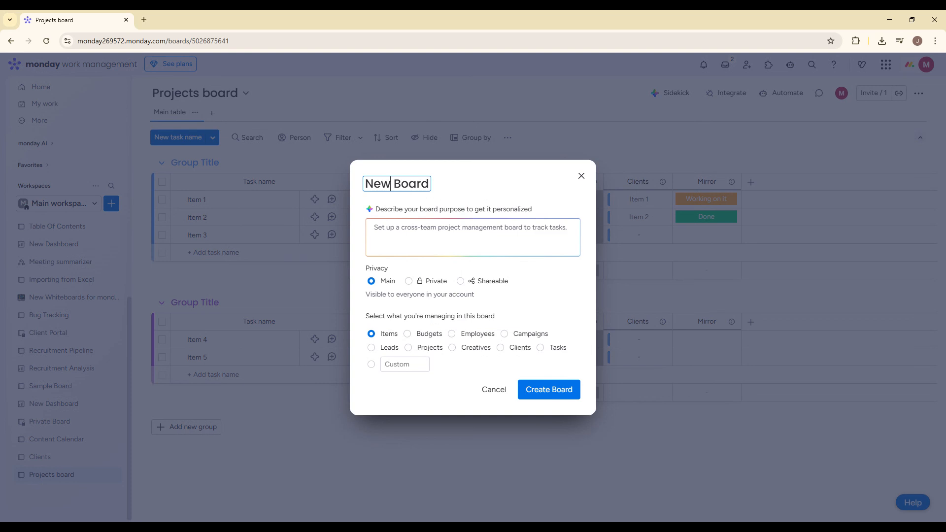
pyautogui.hotkey('shift', 'Left')
pyautogui.hotkey('shift', 'Left')
pyautogui.hotkey('shift', 'Left')
pyautogui.write('Clients R')
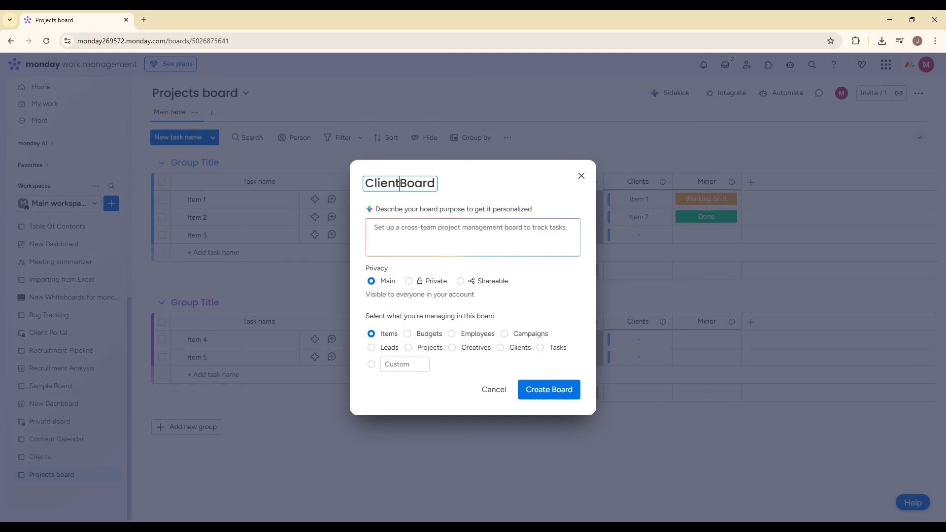
pyautogui.write('equet')
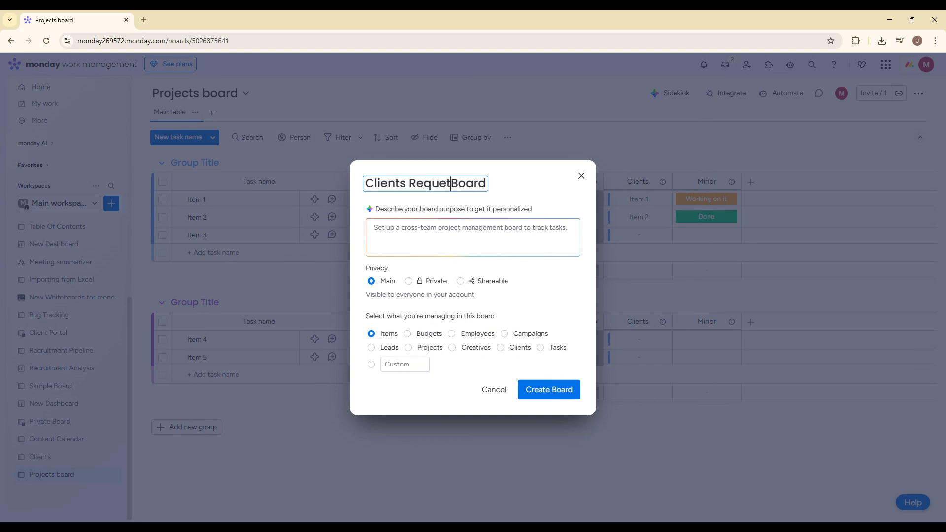
pyautogui.click(582, 176)
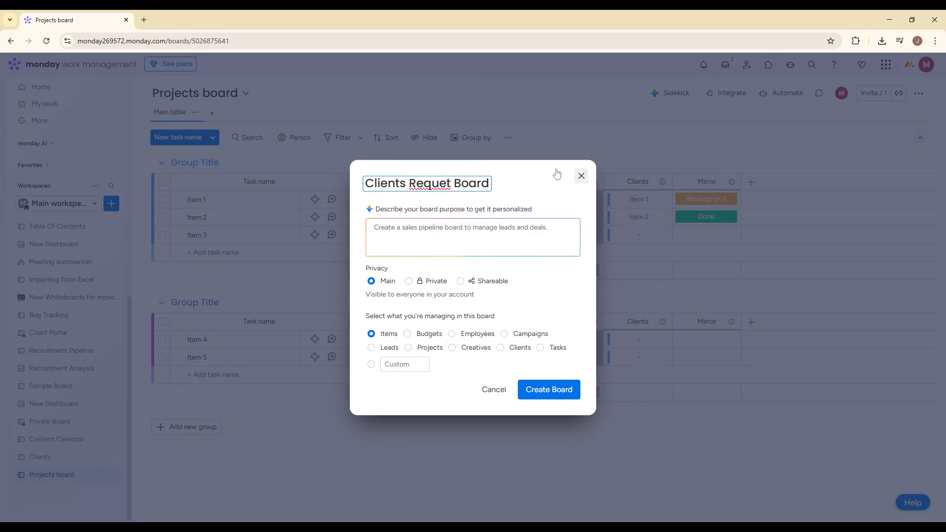
# Step: Add a File gallery view and a Form view to the Projects board
pyautogui.click(212, 113)
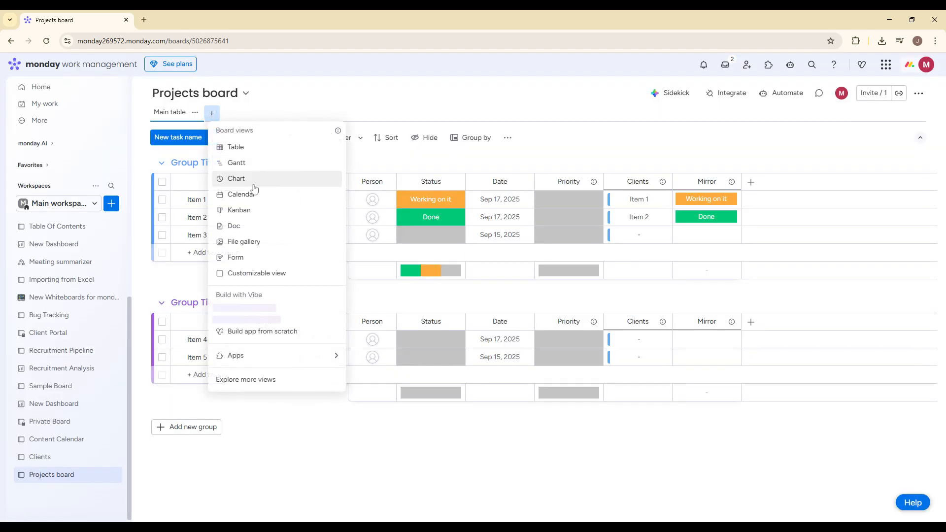
pyautogui.click(251, 242)
pyautogui.click(183, 113)
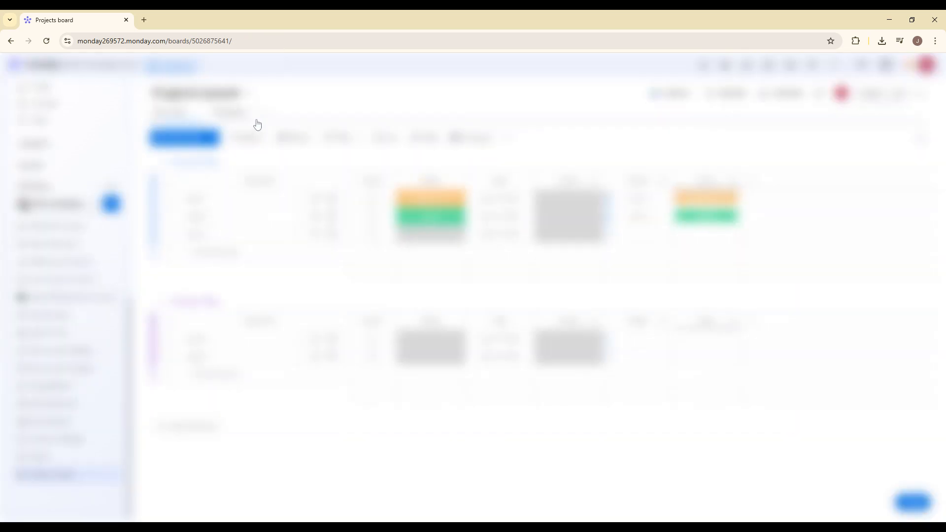
pyautogui.click(266, 113)
pyautogui.press('Escape')
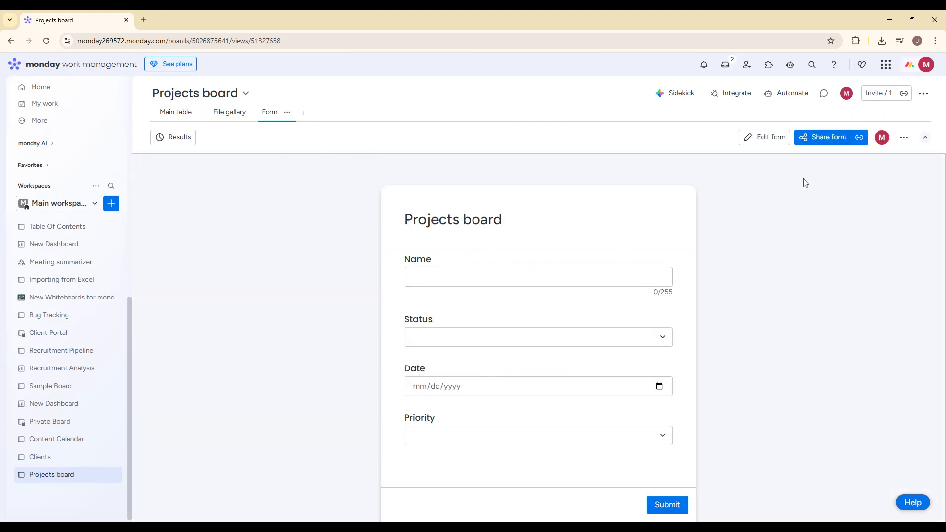
# Step: Review the form's sharing settings, then return to the main table of the Projects board
pyautogui.click(808, 141)
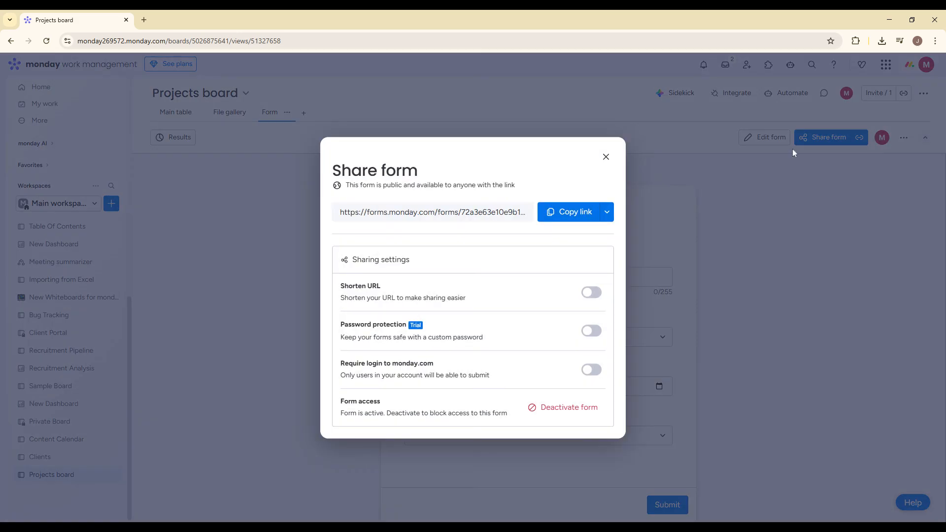
pyautogui.click(603, 164)
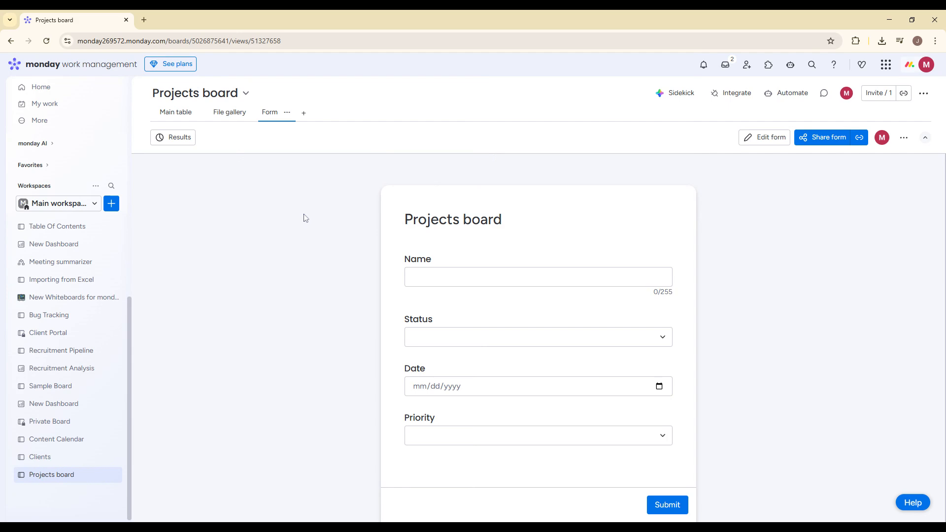
pyautogui.click(173, 113)
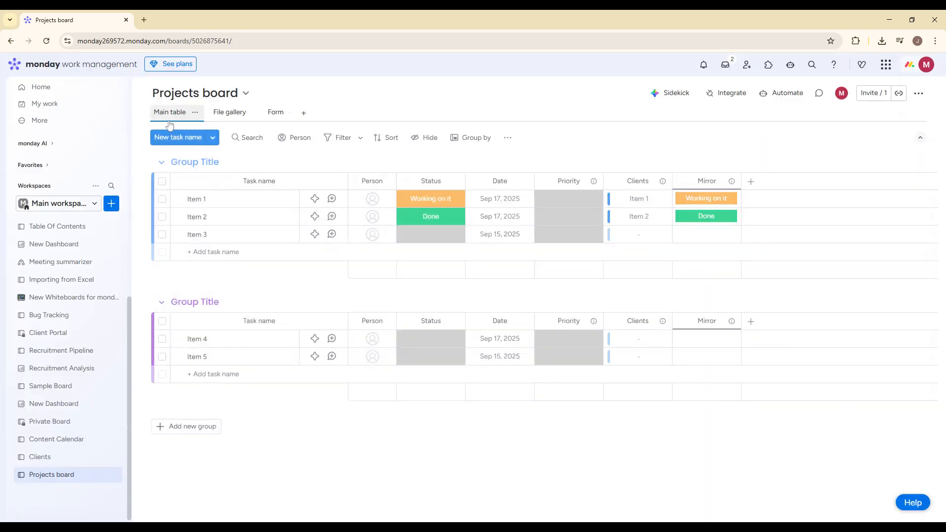
# Step: Create a new board named Client Sharable Board with Shareable privacy, managing items
pyautogui.click(112, 204)
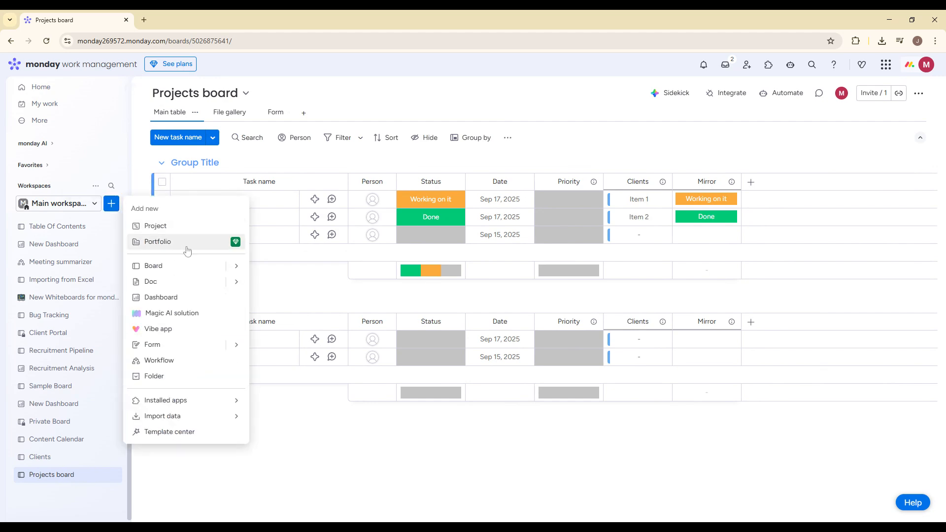
pyautogui.moveTo(234, 266)
pyautogui.click(278, 270)
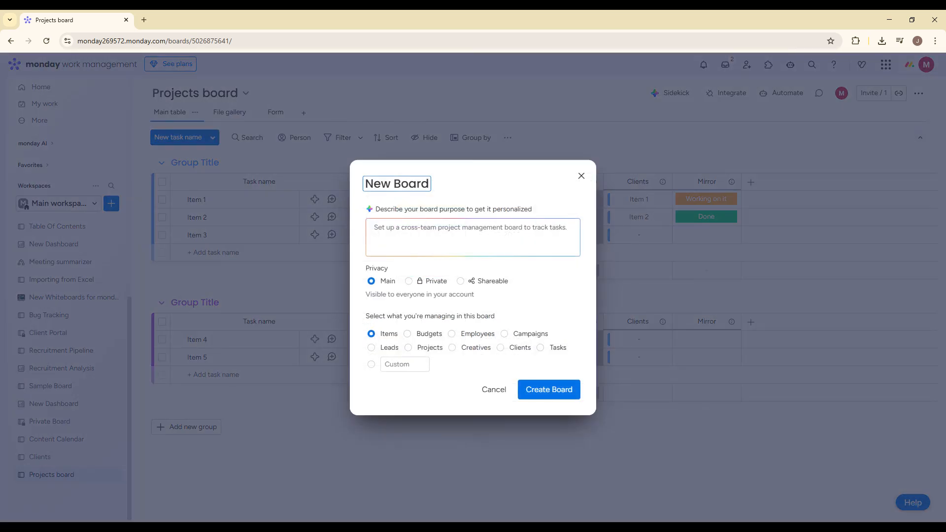
pyautogui.moveTo(391, 184); pyautogui.dragTo(365, 184)
pyautogui.write('Client Sha')
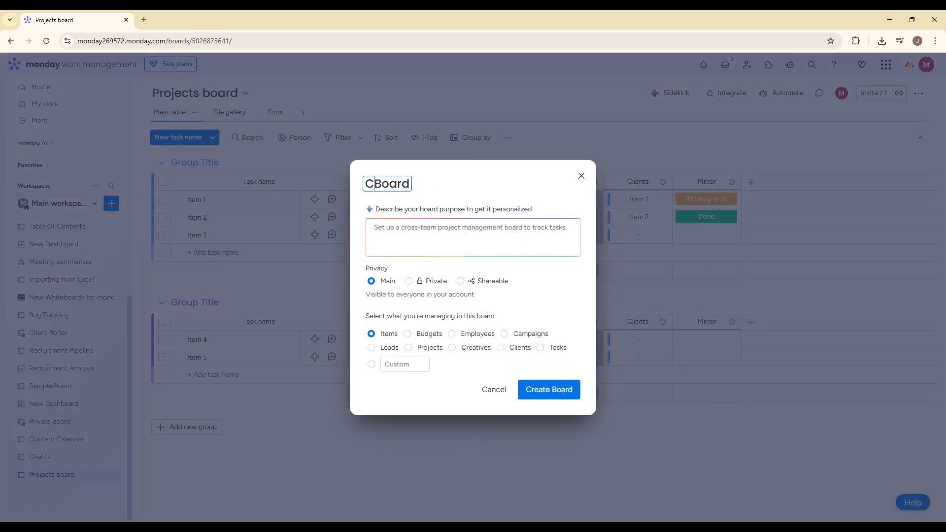
pyautogui.write('rable')
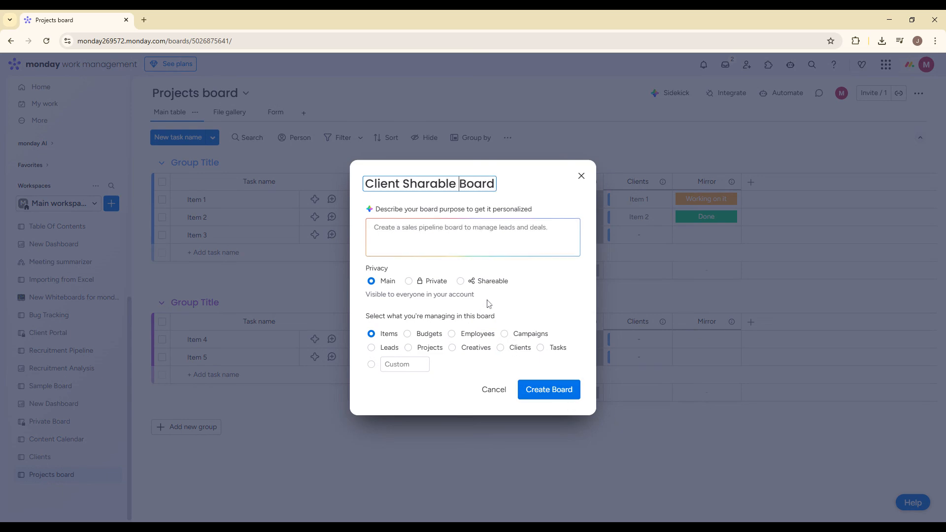
pyautogui.click(488, 285)
pyautogui.click(565, 386)
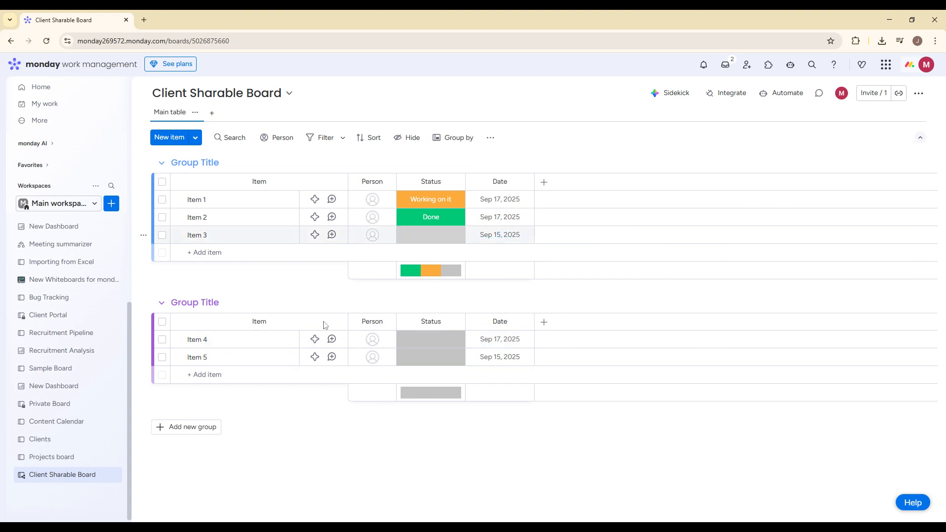
# Step: Look through the Clients board and the Client Sharable Board, ending on the Projects board
pyautogui.click(60, 438)
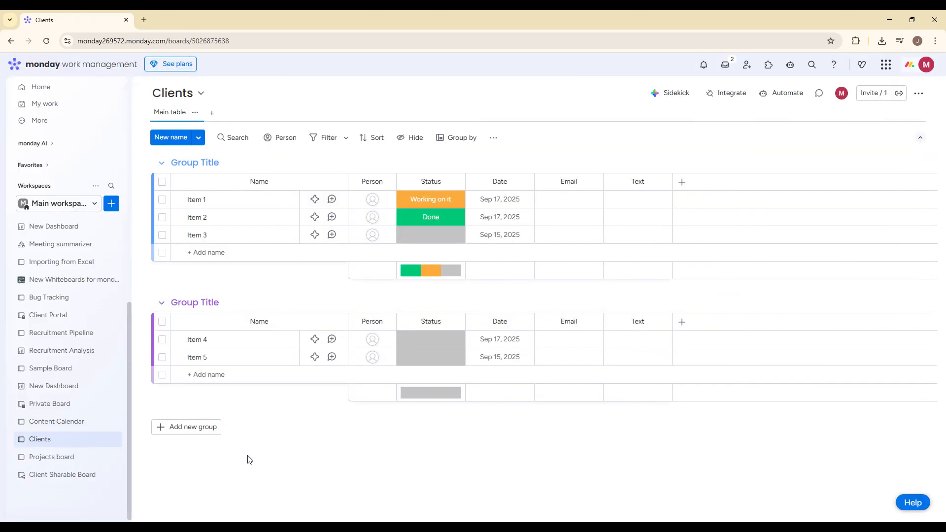
pyautogui.click(72, 463)
pyautogui.click(64, 474)
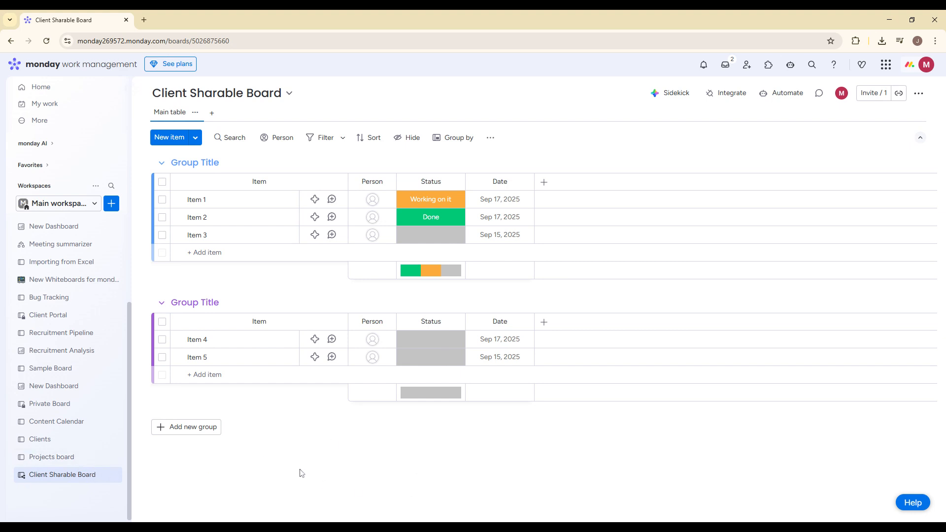
pyautogui.click(94, 462)
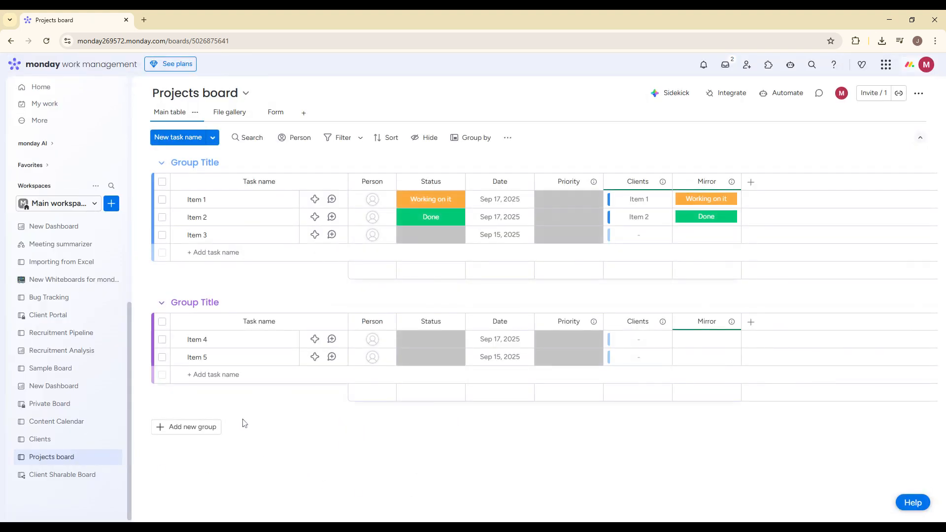